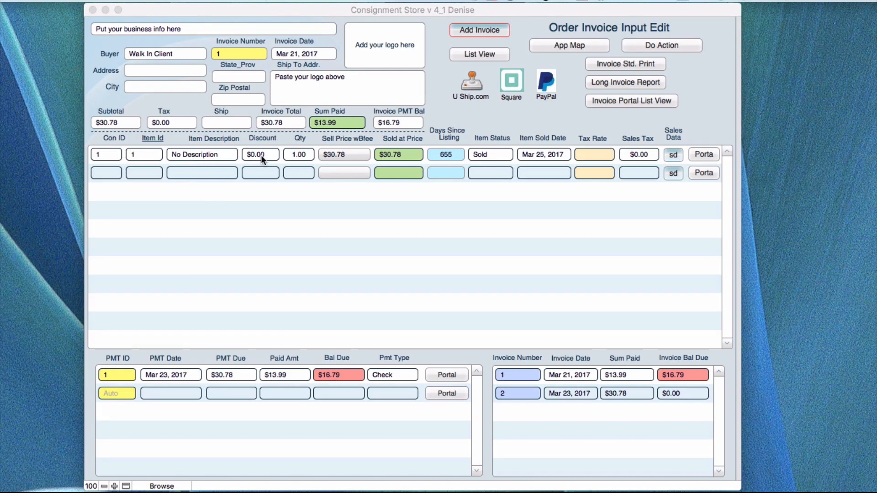
Set the sold-at price of invoice 1's line item to $30.00.
{"action": "left_click", "coordinate": [401, 154]}
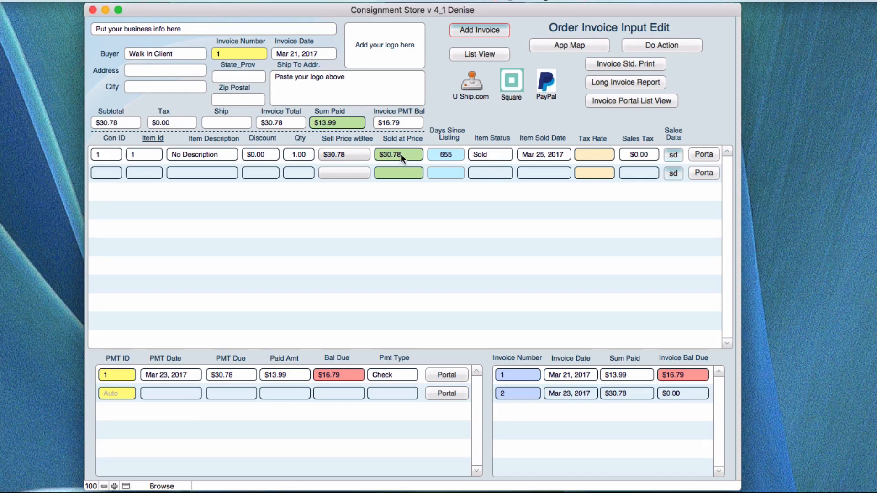
{"action": "left_click", "coordinate": [400, 154]}
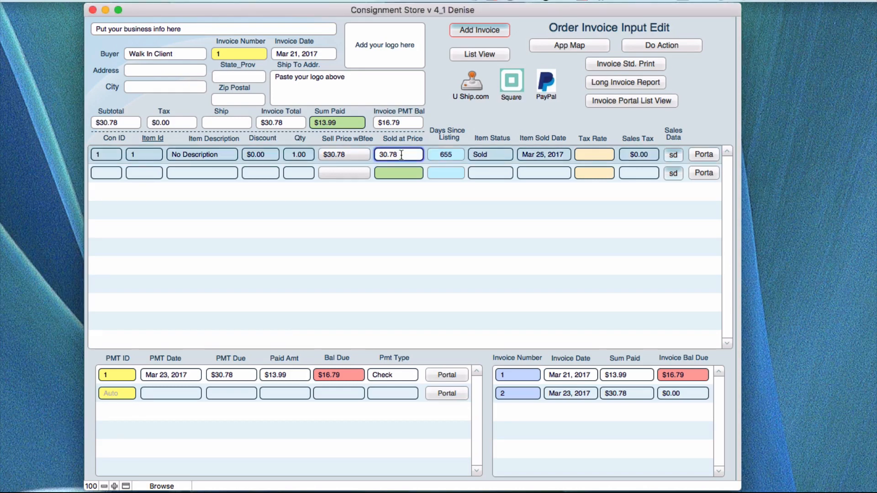
{"action": "key", "text": "BackSpace"}
{"action": "key", "text": "BackSpace"}
{"action": "left_click", "coordinate": [441, 117]}
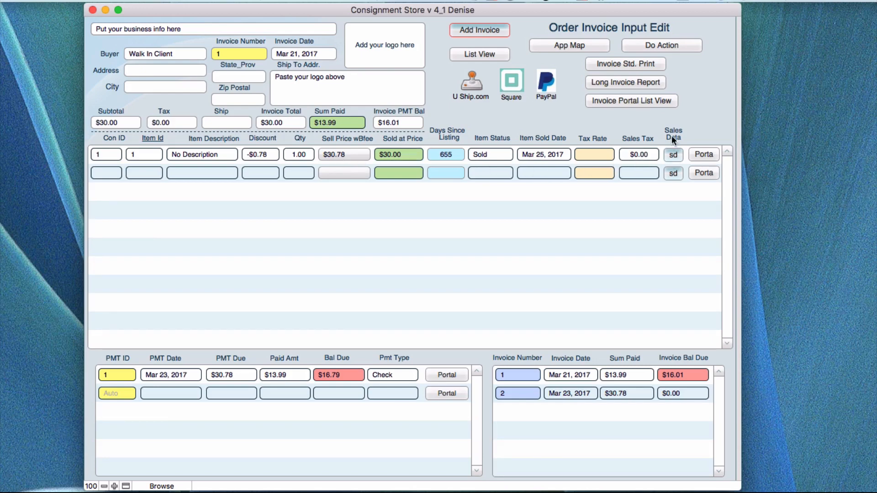
Open the sales data for invoice 1's item and review its prices, sell discount and buyer's fee.
{"action": "left_click", "coordinate": [675, 152]}
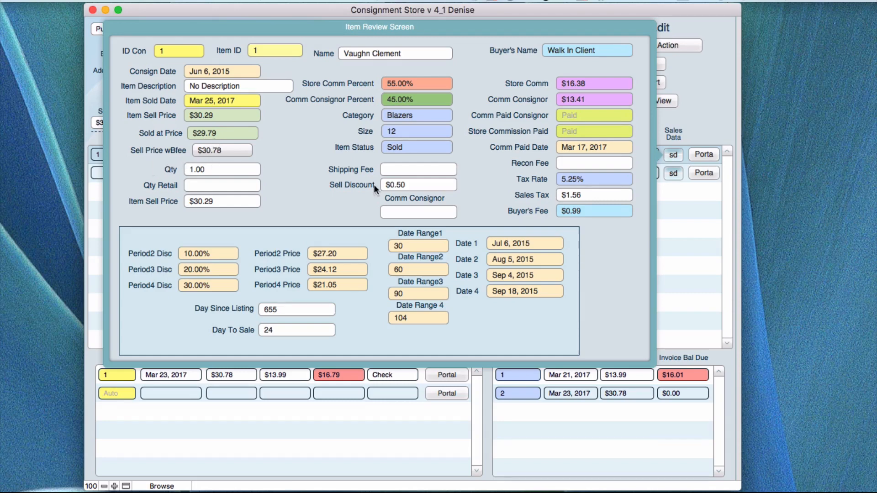
{"action": "left_click", "coordinate": [704, 126]}
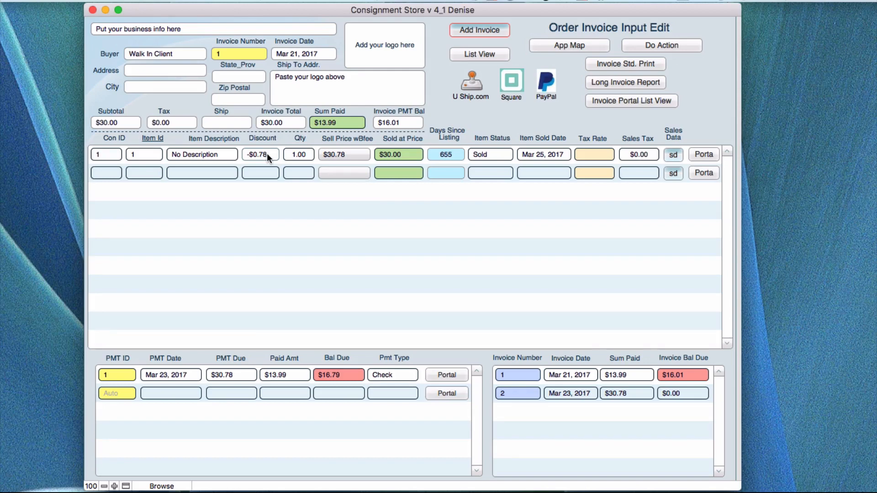
Reset the sold-at price of invoice 1's item to its $30.78 sell price with buyer's fee.
{"action": "left_click", "coordinate": [401, 155]}
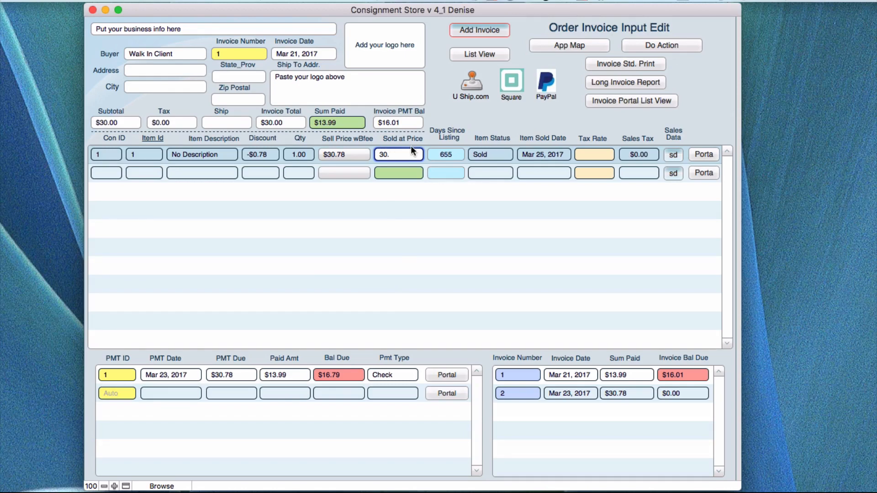
{"action": "left_click", "coordinate": [441, 119]}
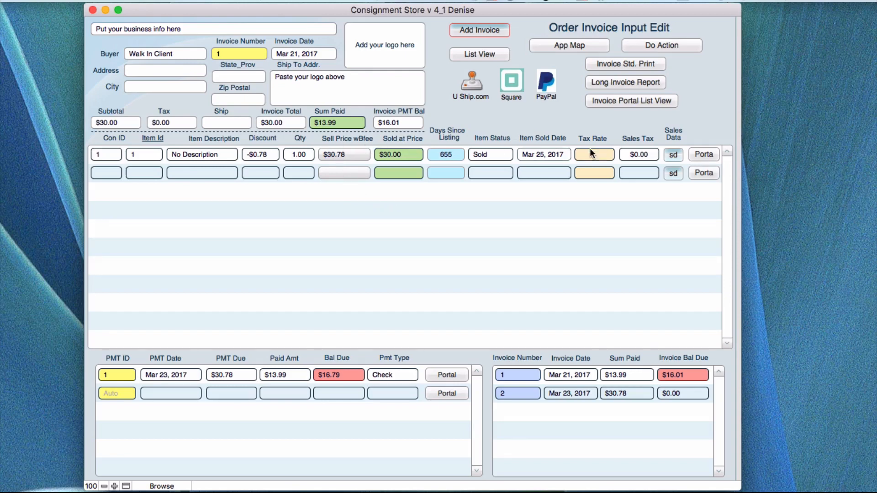
{"action": "left_click", "coordinate": [349, 152]}
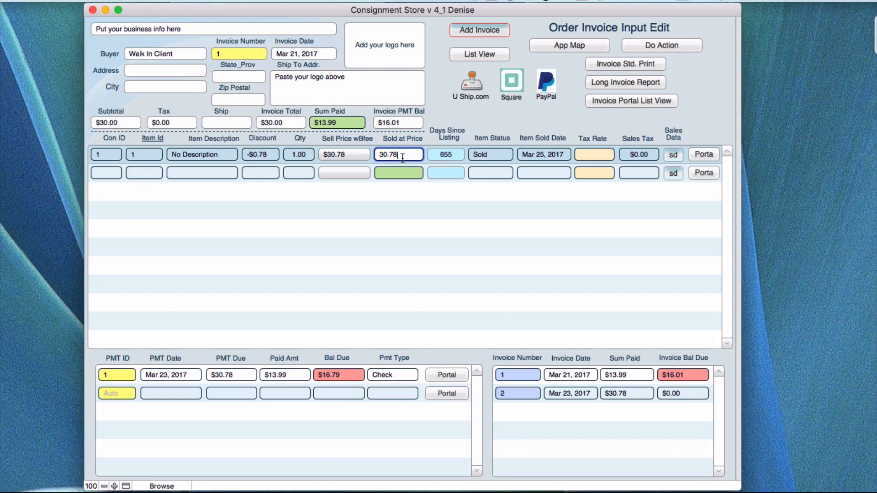
{"action": "left_click", "coordinate": [442, 109]}
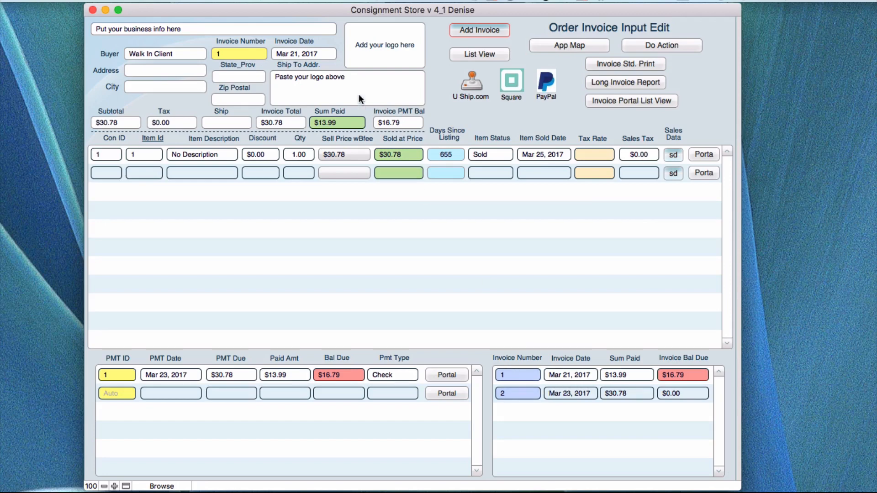
Open invoice 2 and change its line item to item ID 3, 3 Testing.
{"action": "left_click", "coordinate": [510, 393]}
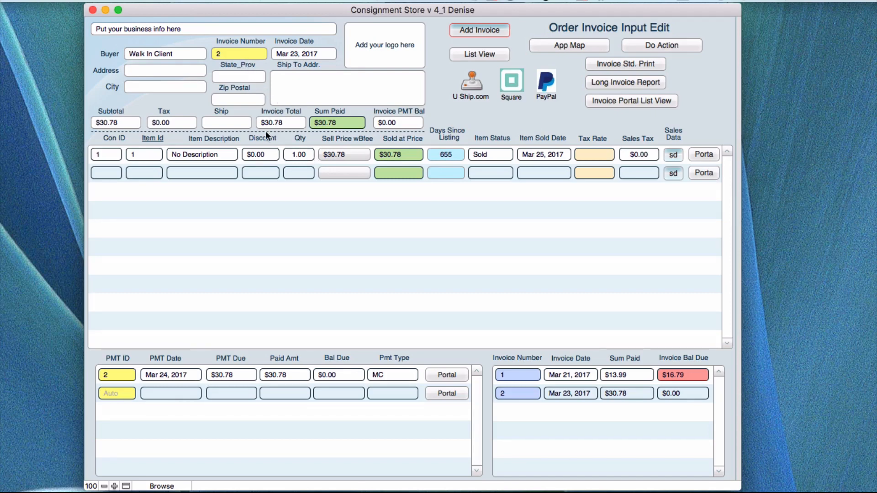
{"action": "left_click", "coordinate": [213, 155]}
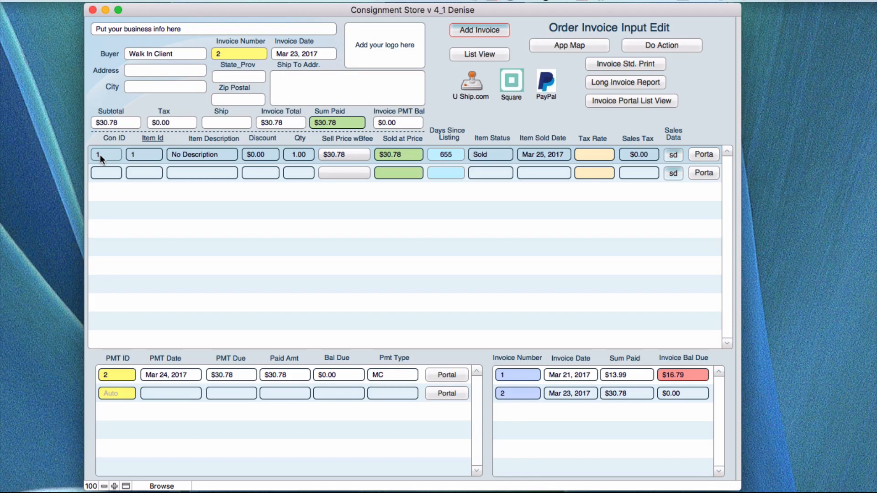
{"action": "left_click", "coordinate": [143, 155]}
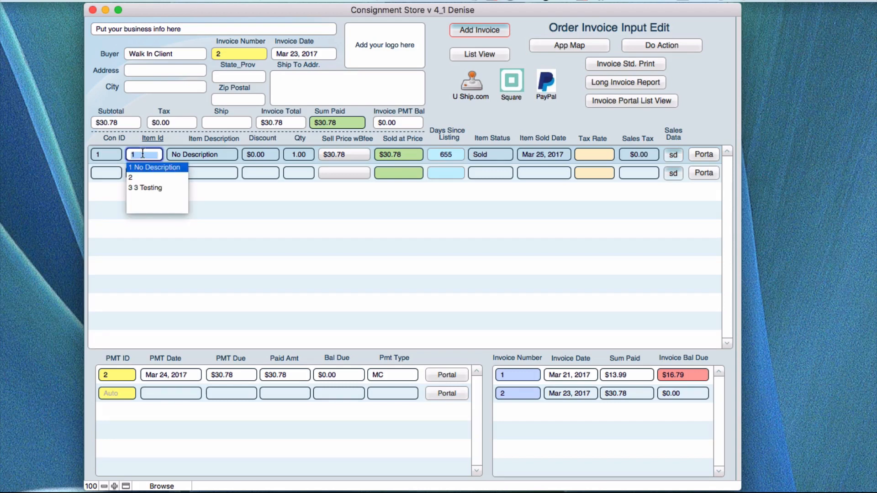
{"action": "left_click", "coordinate": [139, 188]}
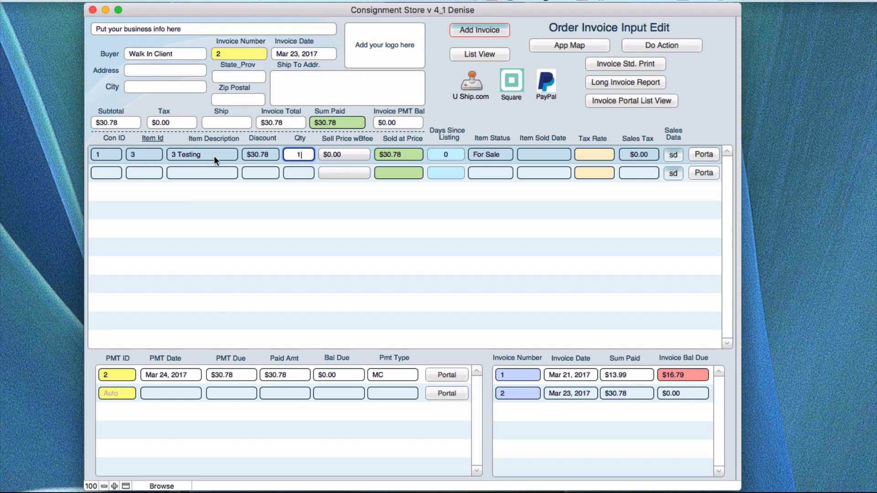
{"action": "left_click", "coordinate": [151, 151]}
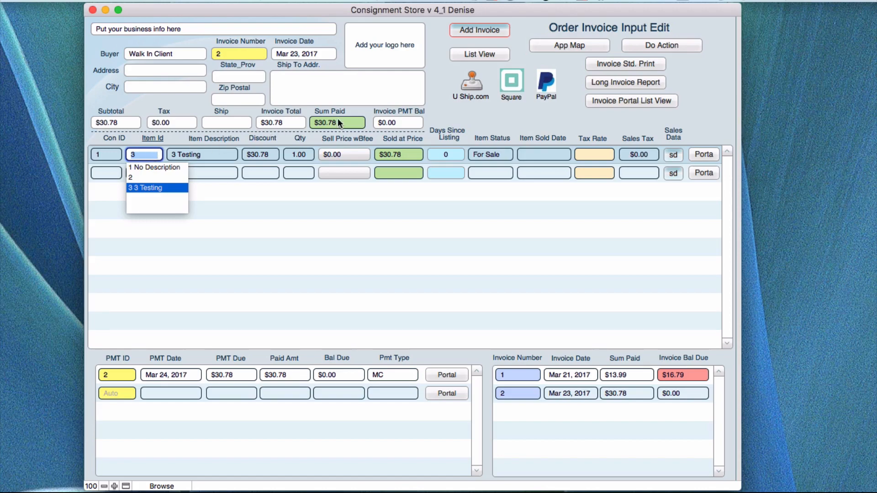
{"action": "left_click", "coordinate": [586, 133]}
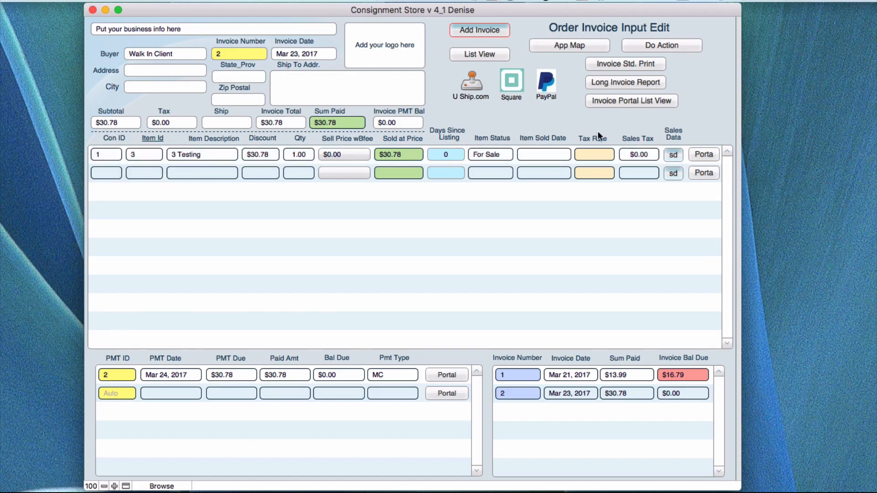
In the sales data of item 3, set the item sell price to $10.00 and the buyer's fee to $0.99.
{"action": "left_click", "coordinate": [673, 154]}
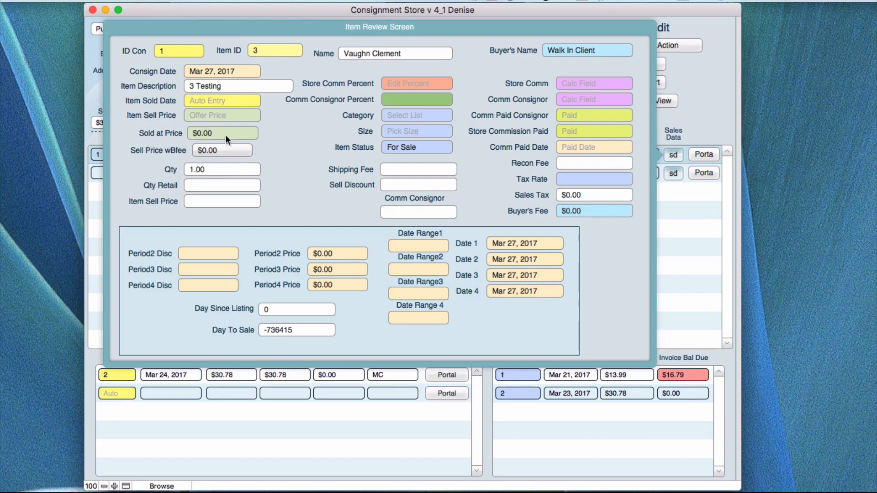
{"action": "left_click", "coordinate": [192, 117]}
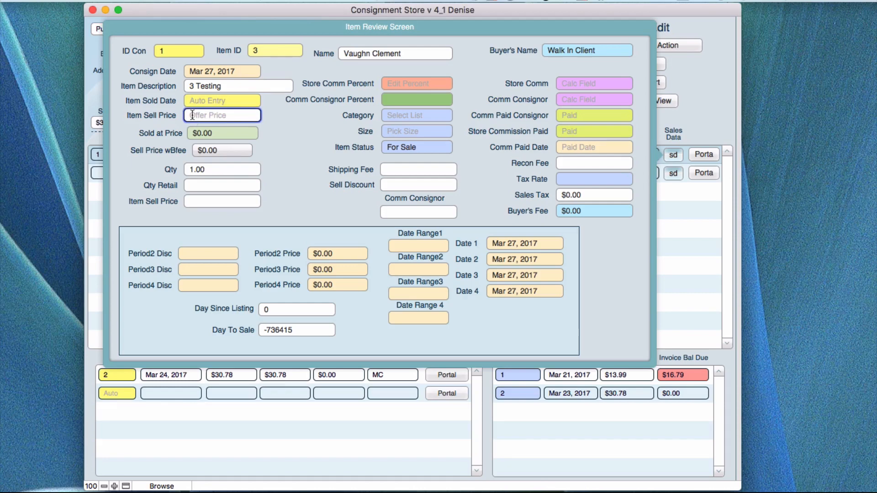
{"action": "type", "text": "10"}
{"action": "left_click", "coordinate": [197, 133]}
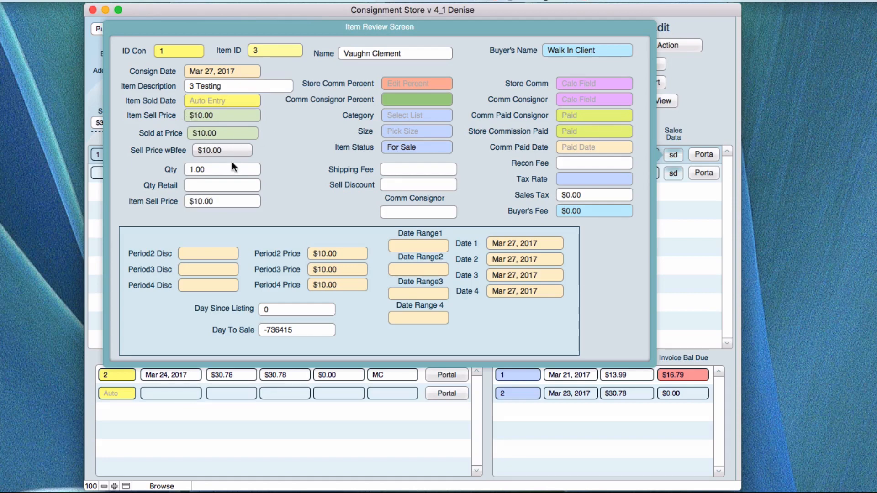
{"action": "left_click", "coordinate": [594, 212]}
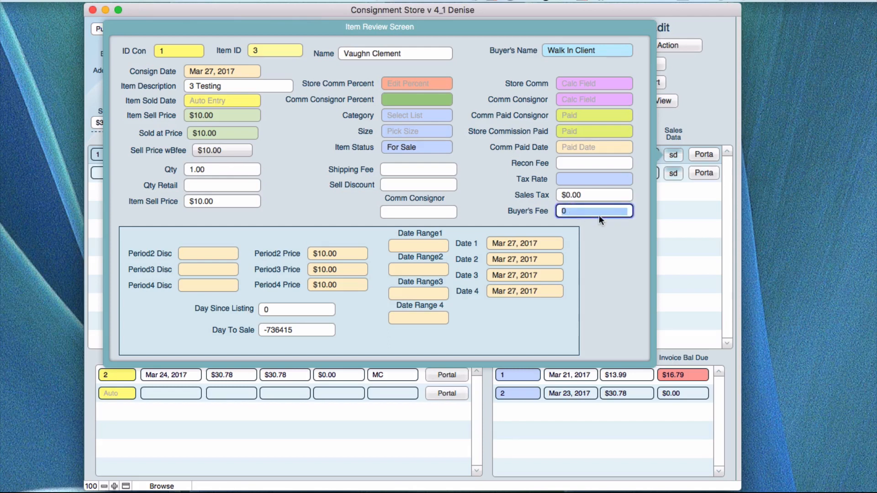
{"action": "type", "text": ".99"}
{"action": "left_click", "coordinate": [476, 195]}
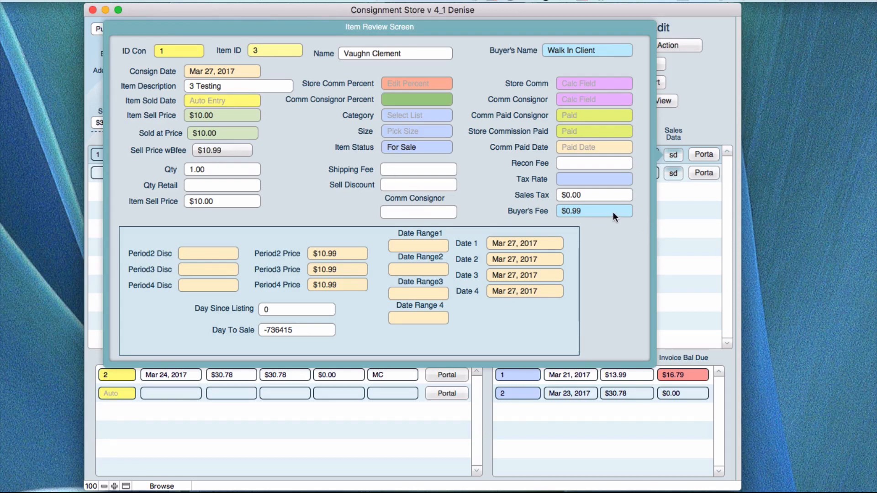
{"action": "left_click", "coordinate": [714, 125]}
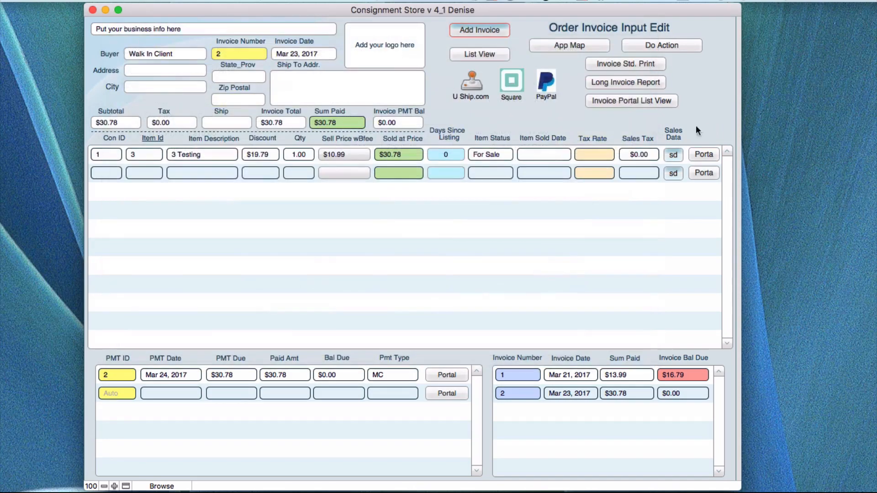
Apply the $10.99 sell price with buyer's fee as the sold-at price of invoice 2's line item.
{"action": "left_click", "coordinate": [336, 155]}
{"action": "left_click", "coordinate": [446, 110]}
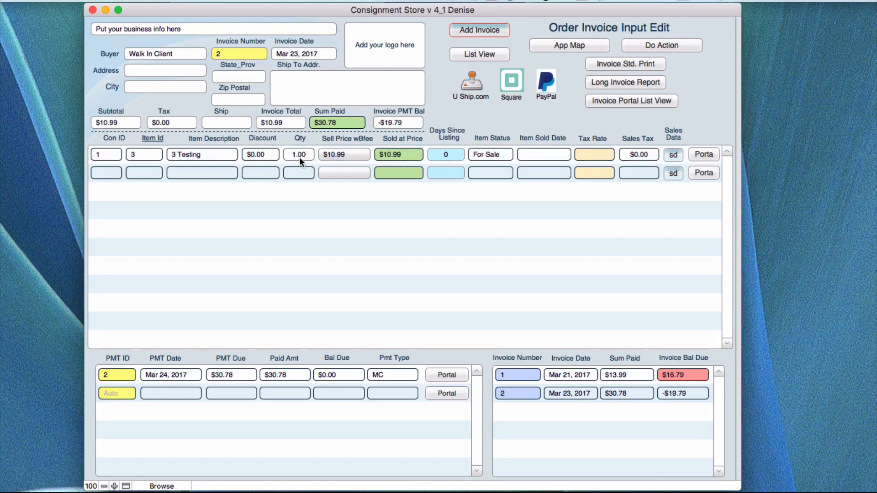
Set the payment due on invoice 2's payment record to $10.99.
{"action": "left_click", "coordinate": [332, 121]}
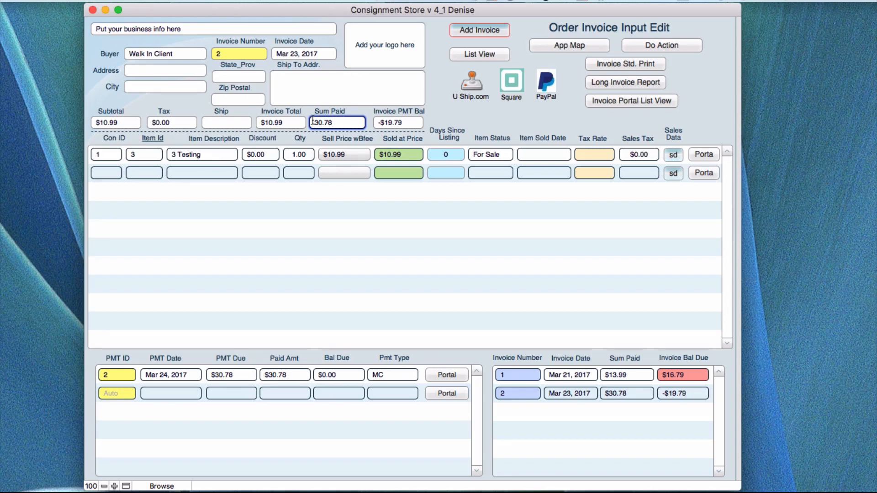
{"action": "double_click", "coordinate": [313, 121]}
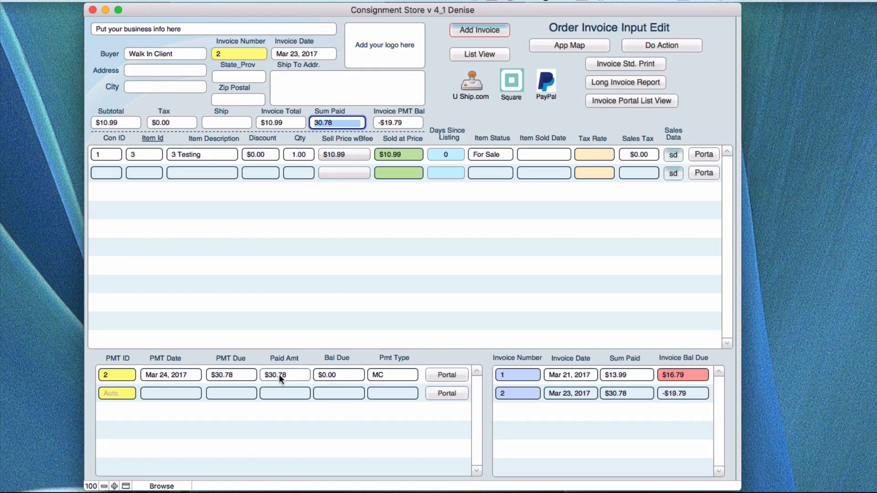
{"action": "left_click", "coordinate": [236, 375]}
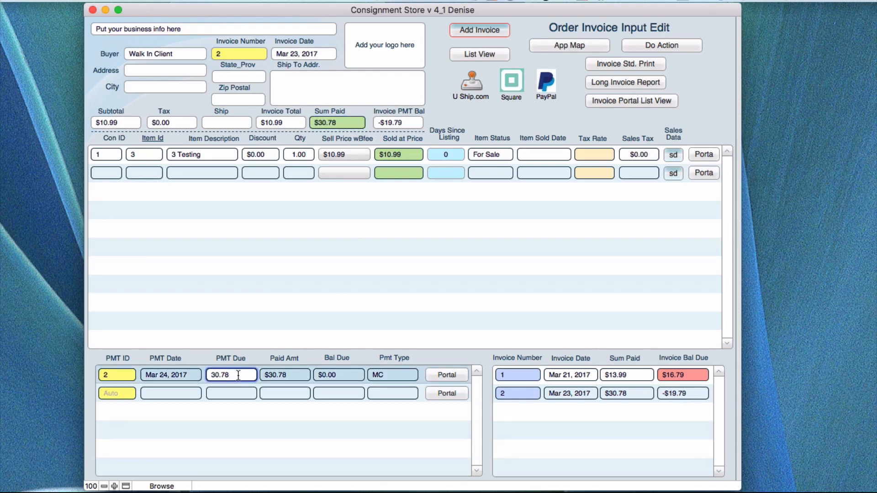
{"action": "left_click_drag", "start_coordinate": [238, 375], "coordinate": [202, 375]}
{"action": "key", "text": "BackSpace"}
{"action": "left_click", "coordinate": [461, 119]}
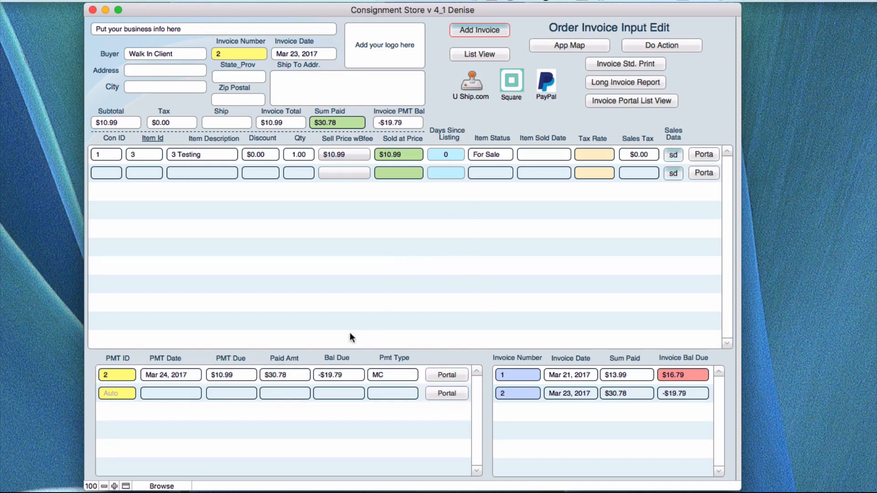
Set the paid amount on invoice 2's payment record to $10.99.
{"action": "left_click", "coordinate": [297, 376]}
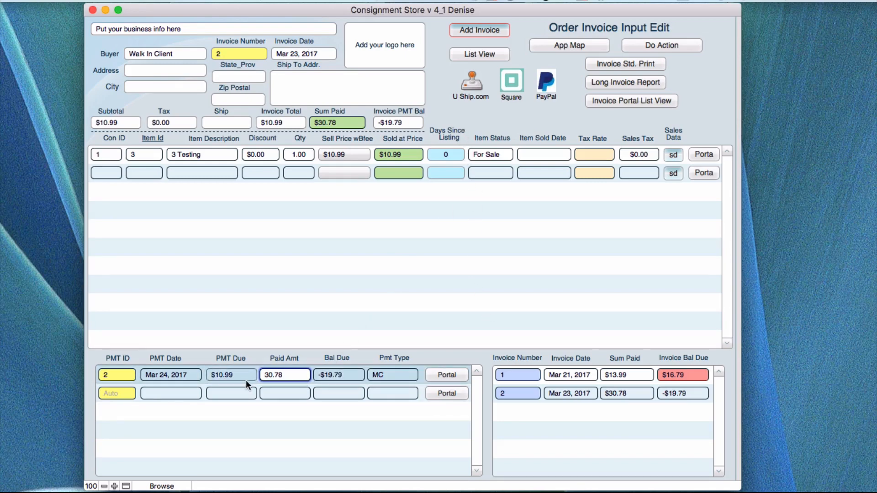
{"action": "left_click_drag", "start_coordinate": [294, 372], "coordinate": [250, 374]}
{"action": "type", "text": "10.99"}
{"action": "left_click", "coordinate": [435, 300]}
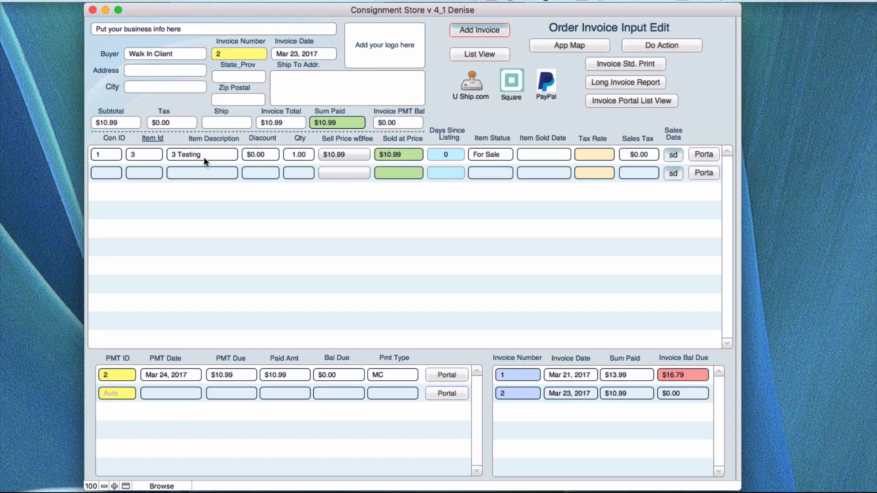
Try a sold-at price of $10.00 for invoice 2's item and restore the $10.99 sell price with buyer's fee.
{"action": "left_click", "coordinate": [405, 154]}
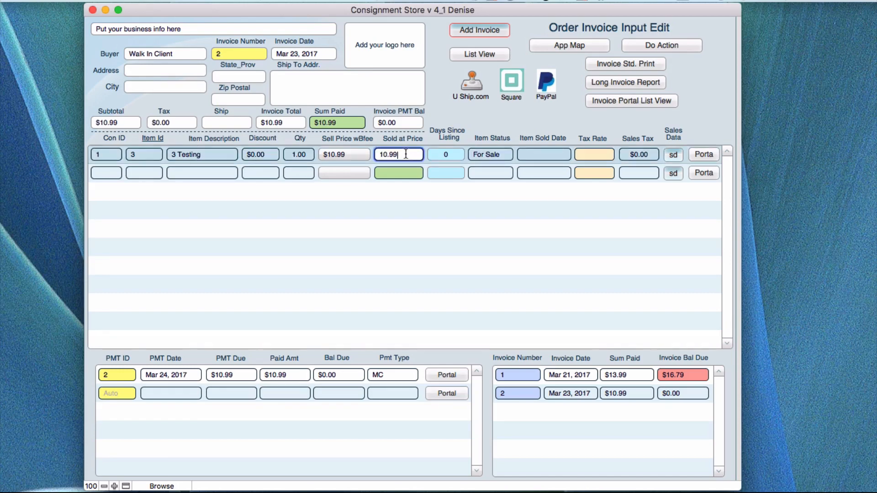
{"action": "key", "text": "BackSpace"}
{"action": "key", "text": "BackSpace"}
{"action": "left_click", "coordinate": [329, 141]}
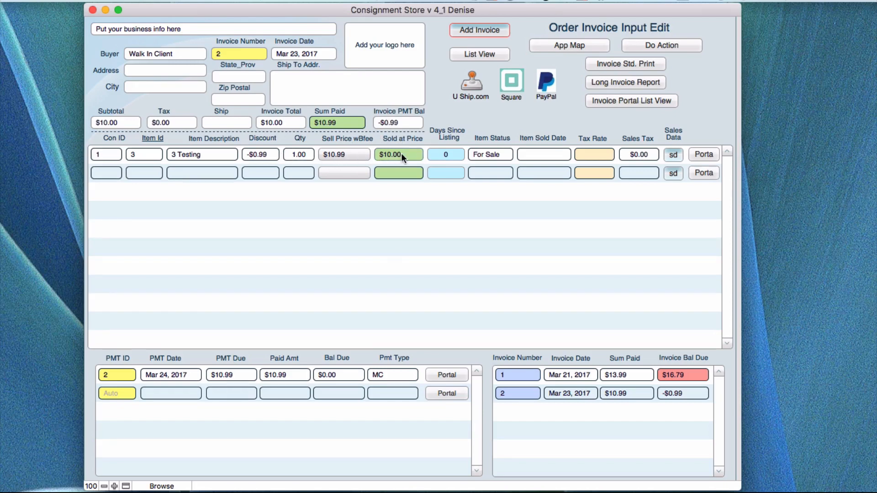
{"action": "left_click", "coordinate": [355, 154]}
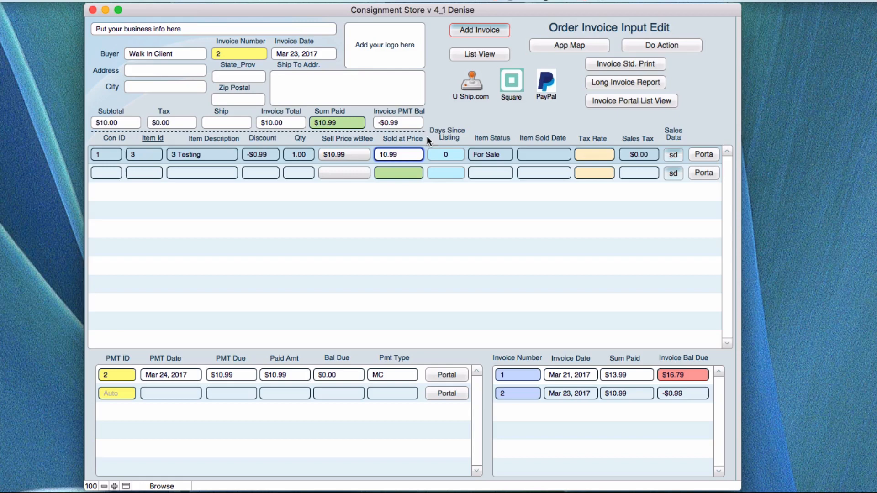
{"action": "left_click", "coordinate": [463, 114]}
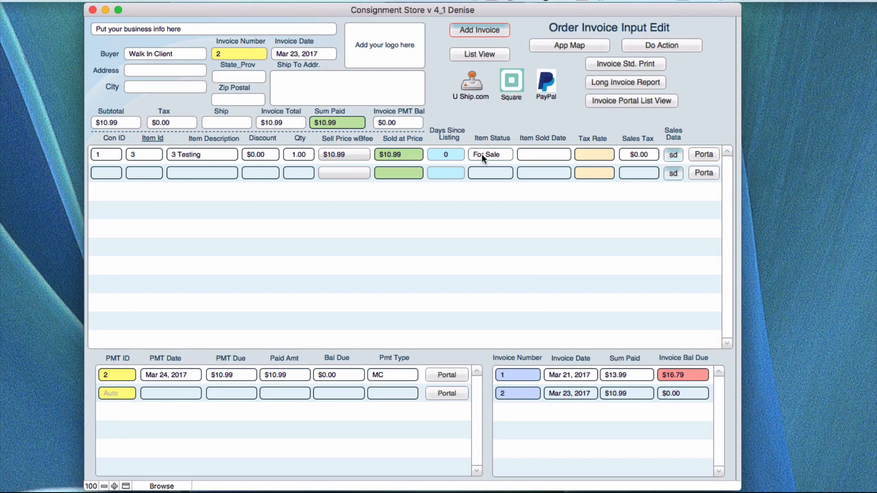
Enter 4/21/2017 as the item sold date on invoice 2's line item and correct it to 4/20/2017.
{"action": "left_click", "coordinate": [527, 152]}
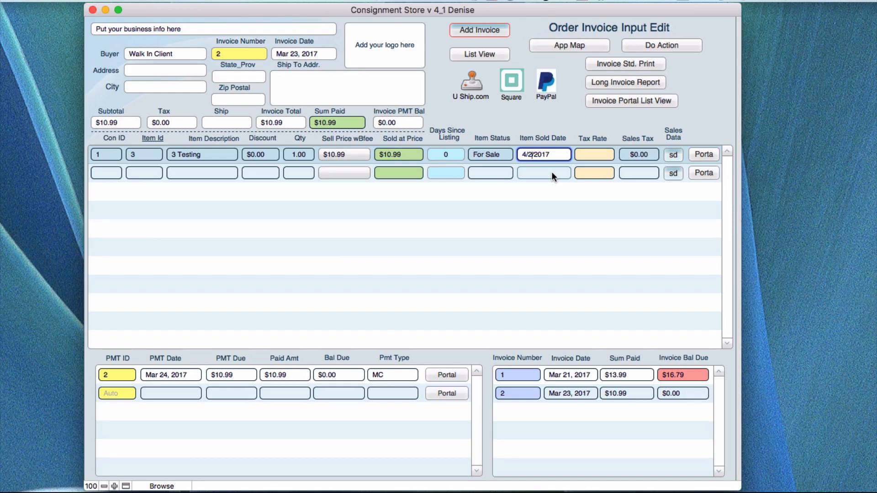
{"action": "left_click", "coordinate": [557, 122]}
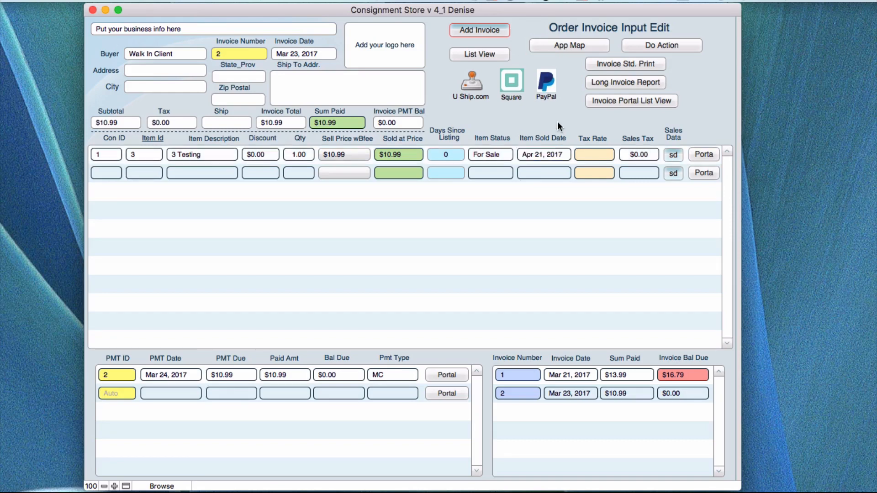
{"action": "left_click", "coordinate": [528, 157]}
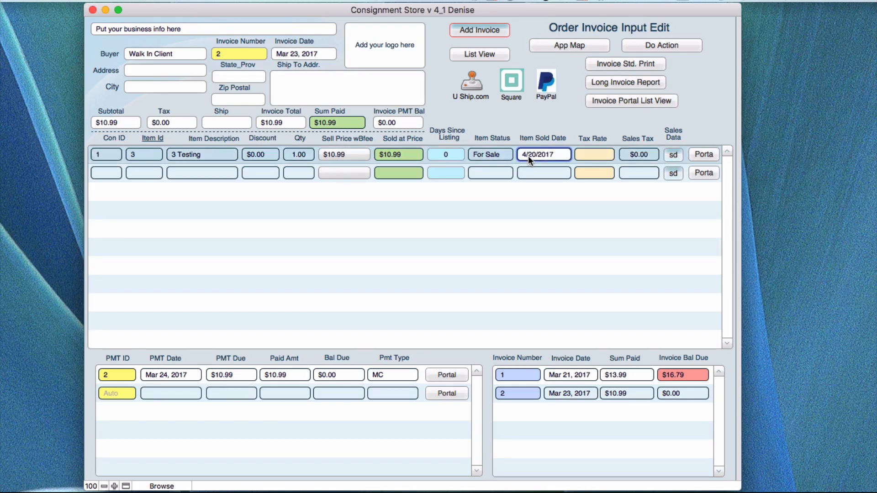
{"action": "left_click", "coordinate": [528, 126]}
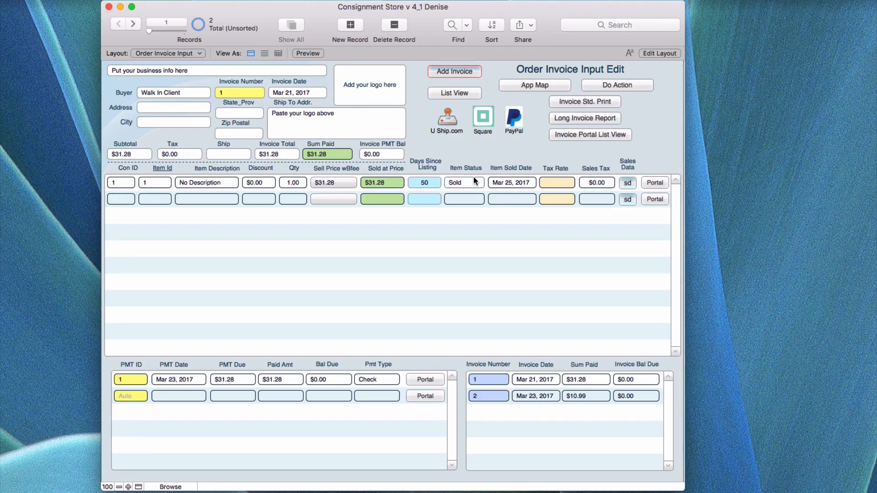
Review the sales data of invoice 1's item, including its period discounts, period prices and date ranges.
{"action": "scroll", "coordinate": [473, 181], "scroll_direction": "down", "scroll_amount": 1}
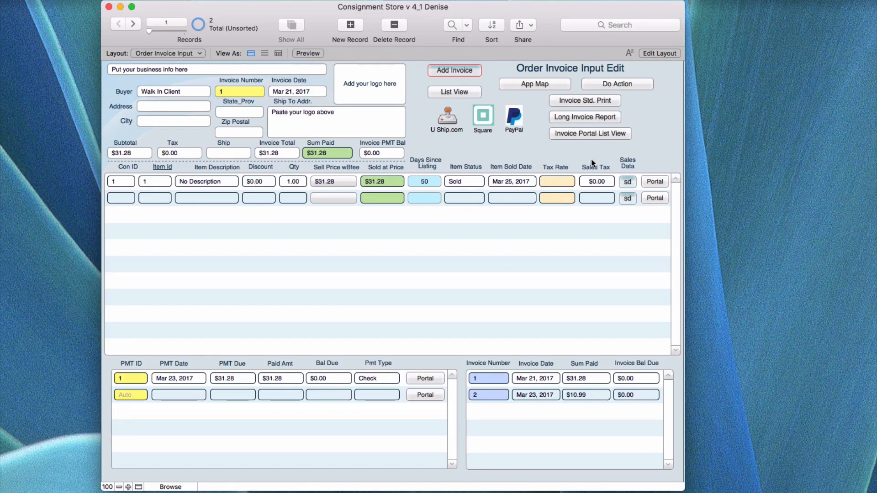
{"action": "left_click", "coordinate": [628, 181]}
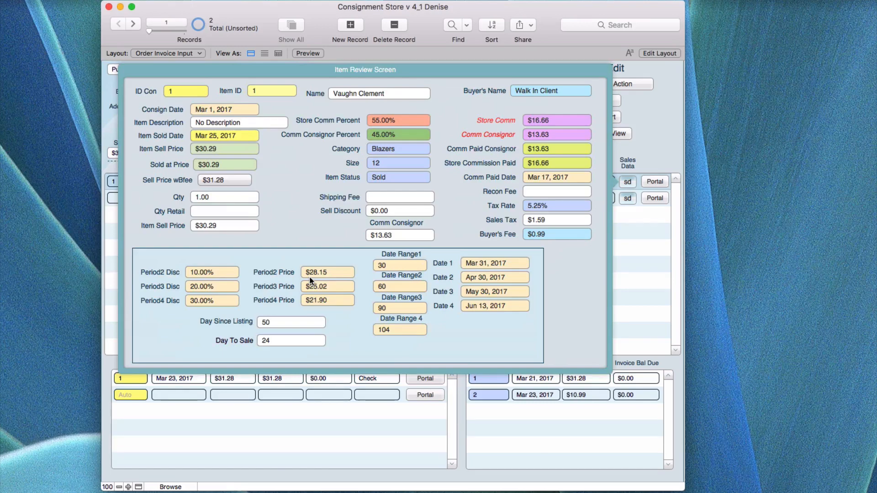
{"action": "left_click", "coordinate": [649, 147]}
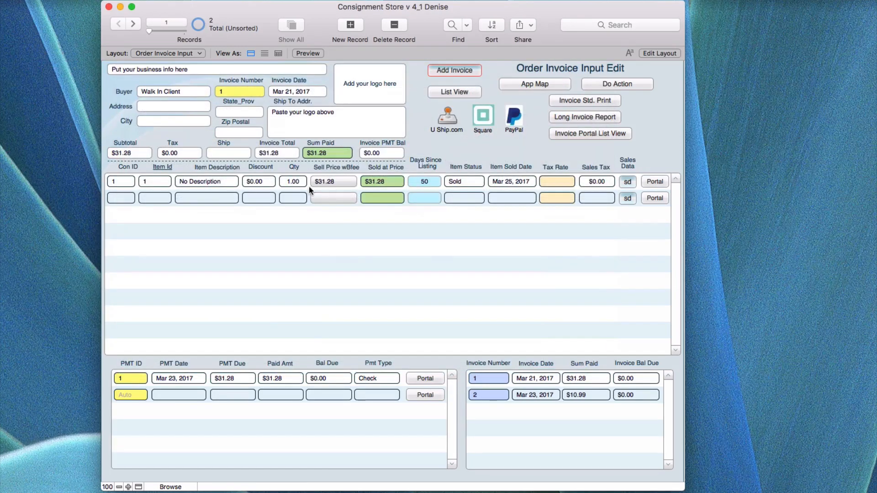
Set the sold-at price of invoice 1's line item to the period 2 price of $28.15.
{"action": "left_click", "coordinate": [372, 185]}
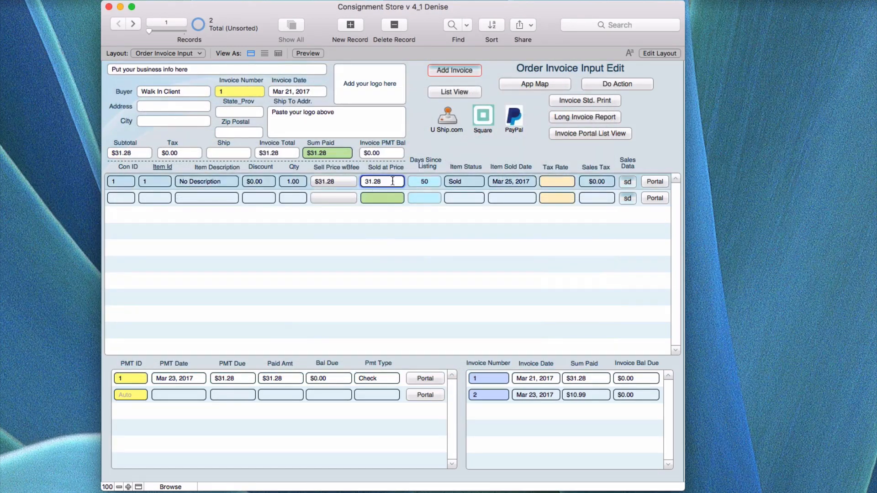
{"action": "left_click_drag", "start_coordinate": [399, 182], "coordinate": [362, 181]}
{"action": "type", "text": "28.15"}
{"action": "left_click", "coordinate": [451, 149]}
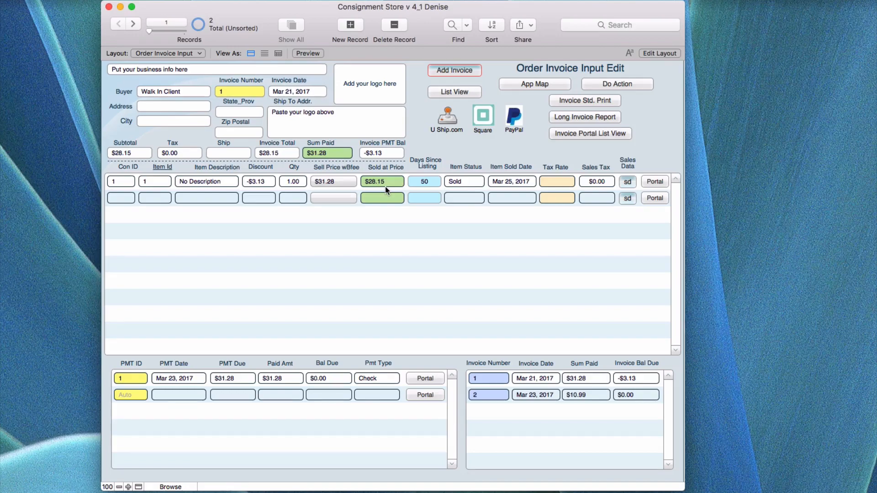
Clear the Comm Paid Consignor and Store Commission Paid amounts in the sales data of invoice 1's item.
{"action": "left_click", "coordinate": [628, 181]}
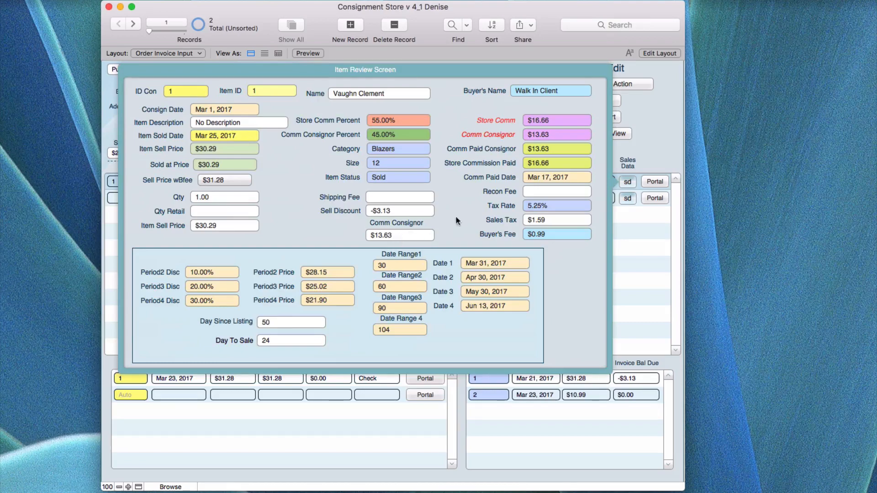
{"action": "left_click", "coordinate": [569, 147]}
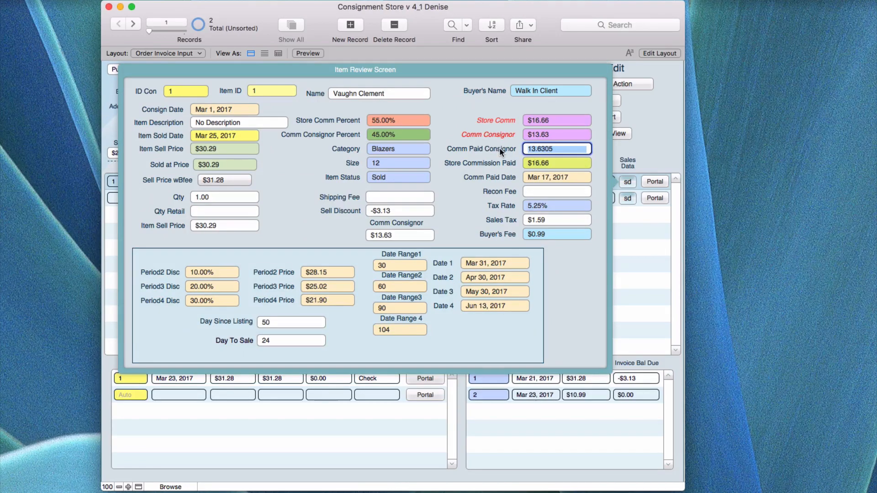
{"action": "key", "text": "BackSpace"}
{"action": "left_click", "coordinate": [568, 164]}
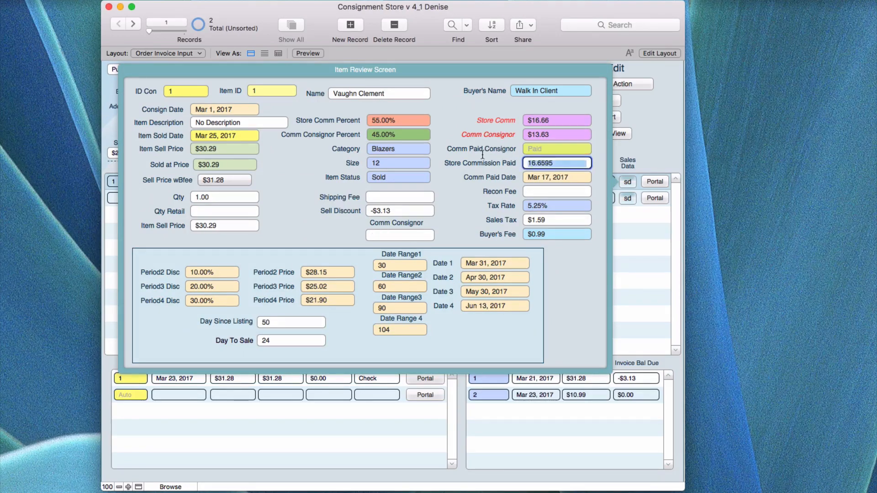
{"action": "key", "text": "BackSpace"}
{"action": "left_click", "coordinate": [470, 110]}
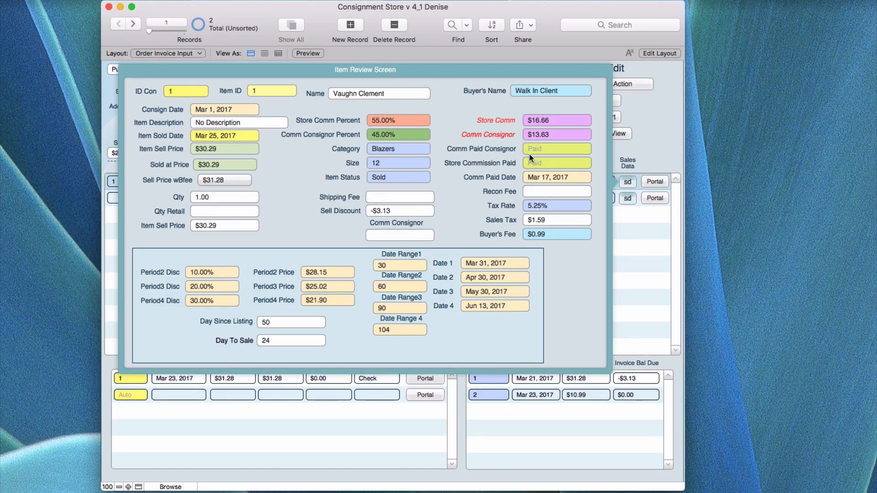
Refill Store Commission Paid with 16.6595 and Comm Paid Consignor with 13.6305 from the calculated commissions, and close the item review.
{"action": "left_click", "coordinate": [489, 117]}
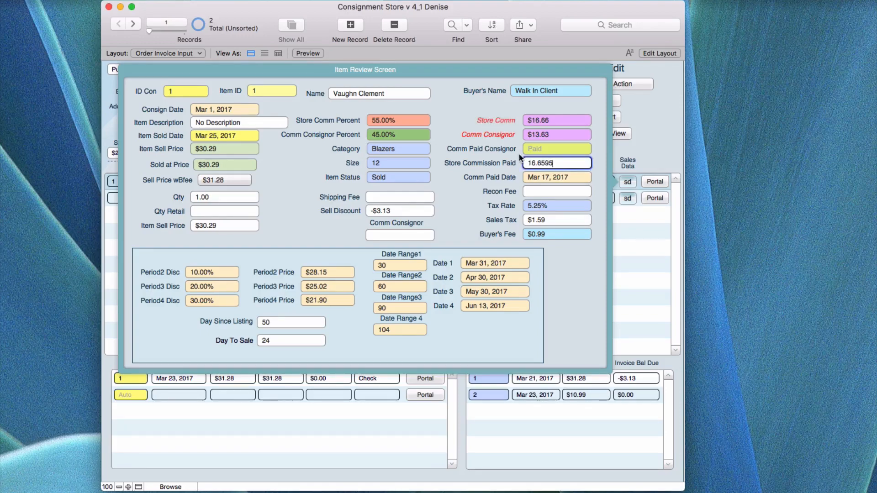
{"action": "left_click", "coordinate": [491, 134]}
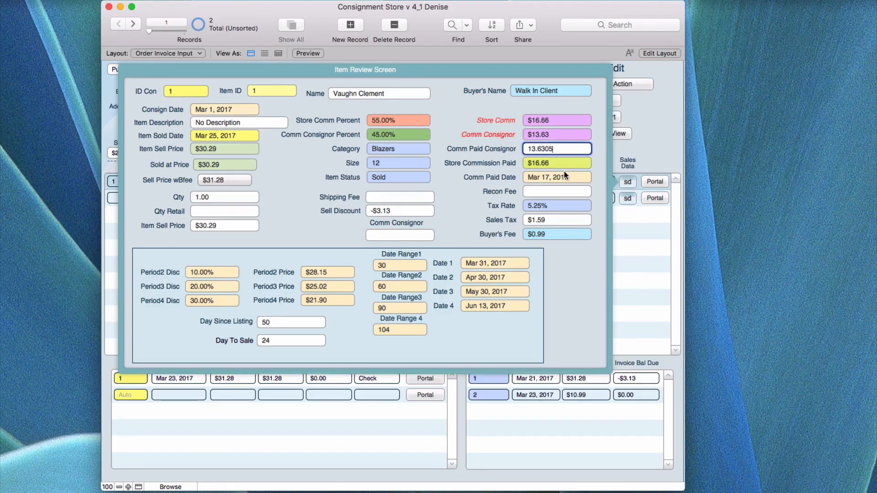
{"action": "left_click", "coordinate": [463, 115]}
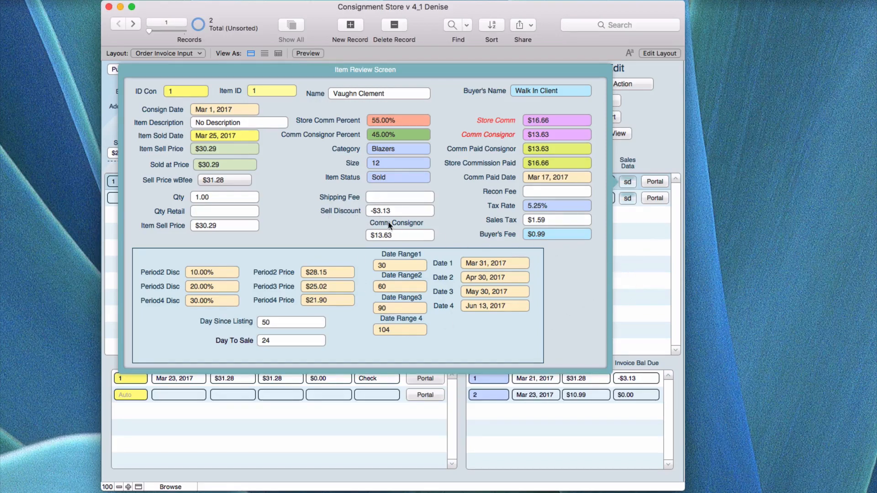
{"action": "left_click", "coordinate": [643, 146]}
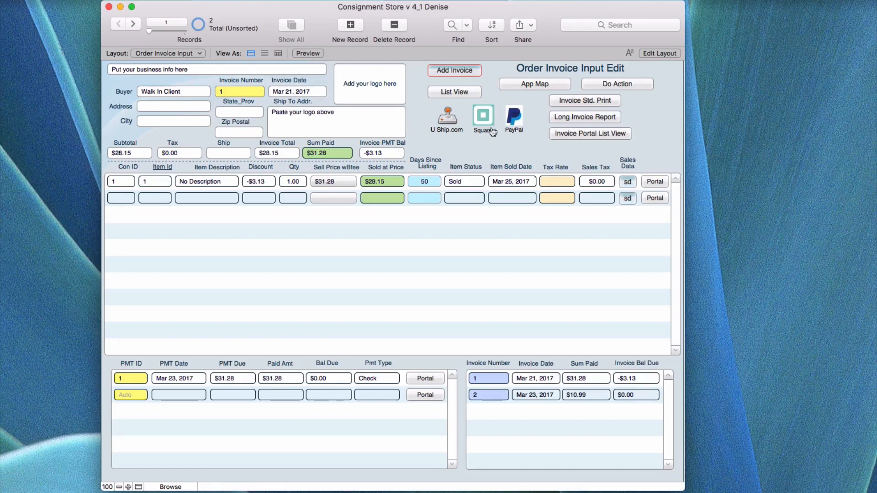
Go to the consignor item listing and search for the record with consignor ID 1 and item ID 1.
{"action": "left_click", "coordinate": [517, 84]}
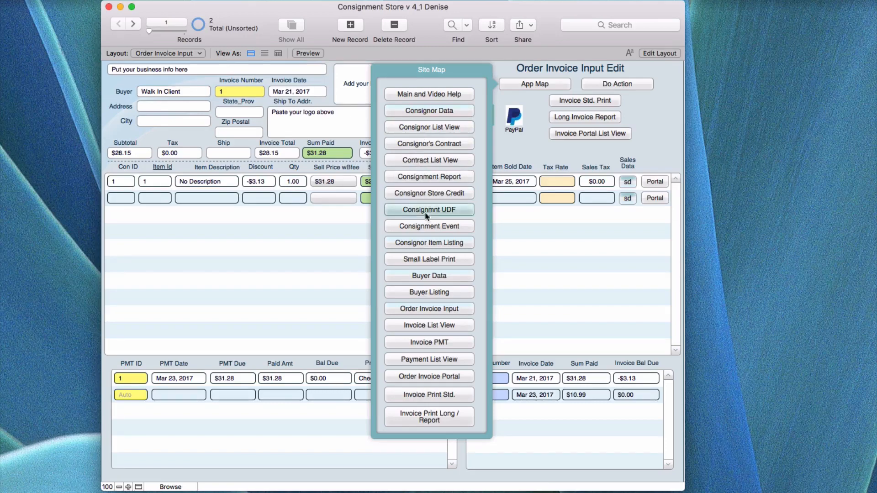
{"action": "left_click", "coordinate": [429, 241]}
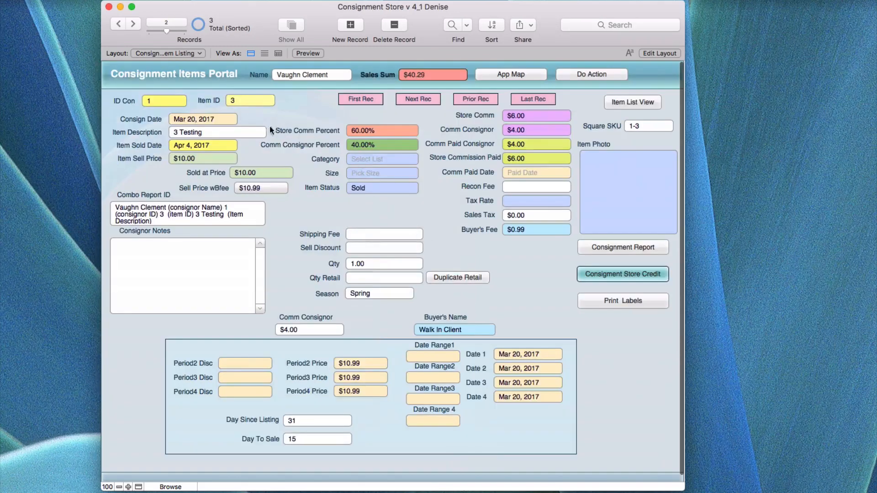
{"action": "left_click", "coordinate": [570, 75]}
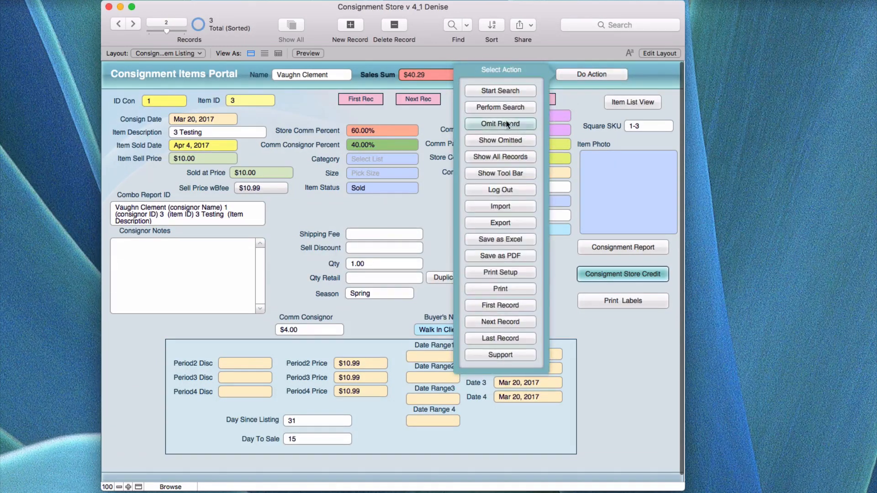
{"action": "left_click", "coordinate": [482, 90]}
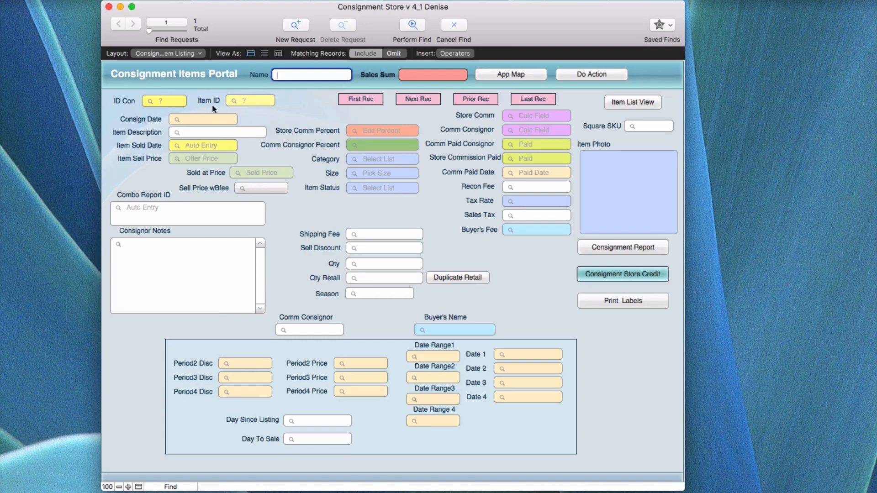
{"action": "left_click", "coordinate": [239, 101]}
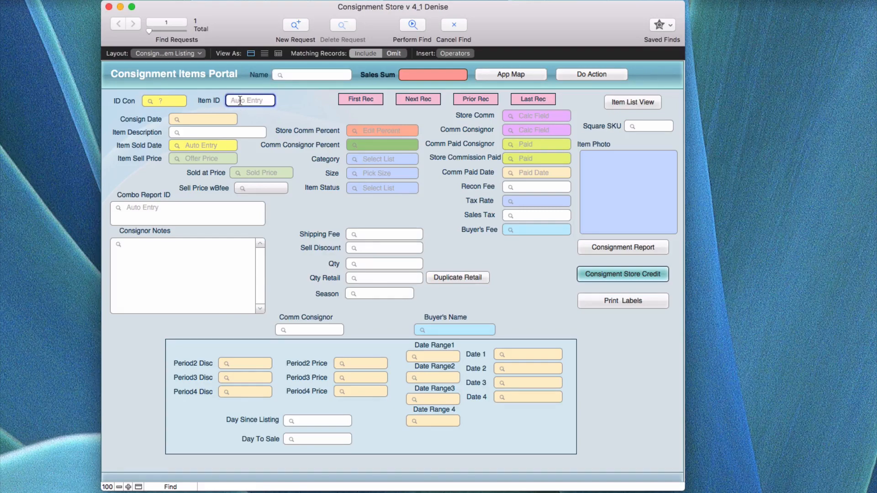
{"action": "type", "text": "1"}
{"action": "left_click", "coordinate": [177, 103]}
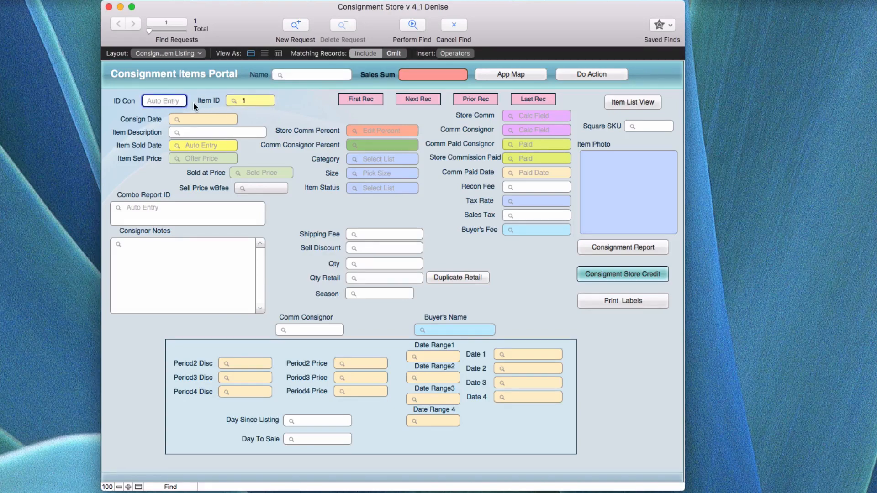
{"action": "type", "text": "1"}
{"action": "left_click", "coordinate": [294, 116]}
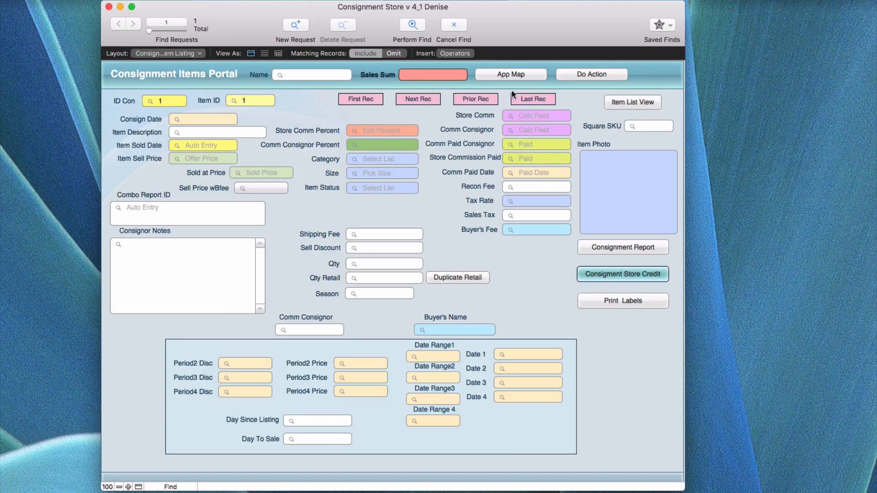
{"action": "left_click", "coordinate": [577, 76]}
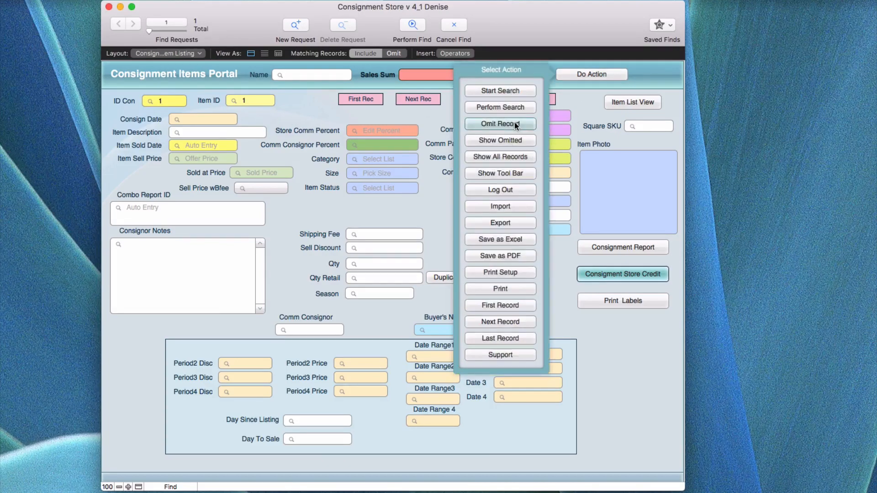
{"action": "left_click", "coordinate": [491, 108]}
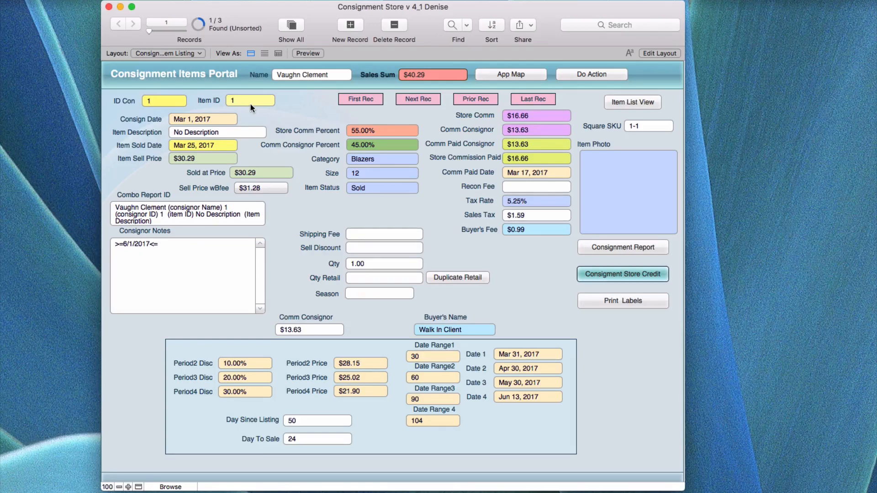
{"action": "left_click", "coordinate": [459, 277]}
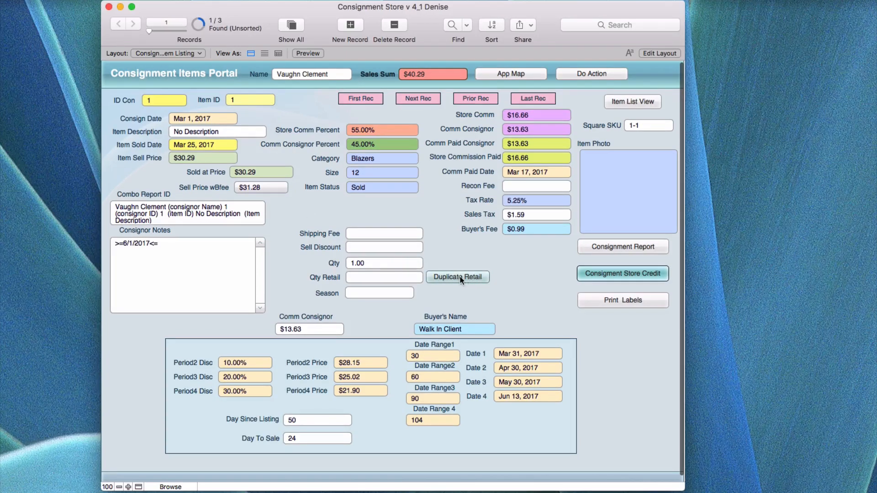